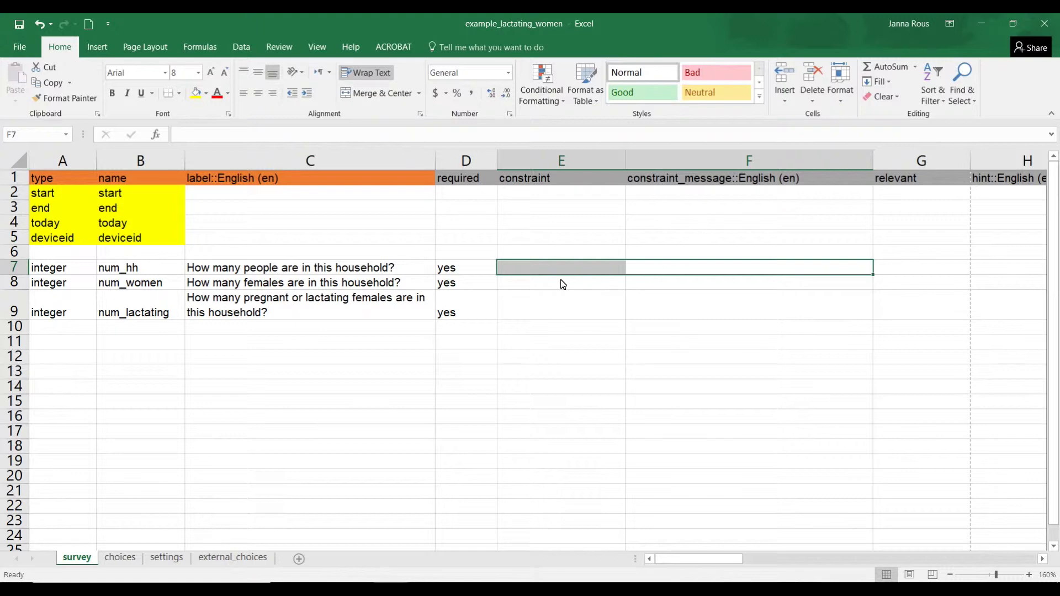
Review the labels, types and names of the num_hh, num_women and num_lactating questions
left_click_drag(416, 275, 410, 303)
left_click(411, 269)
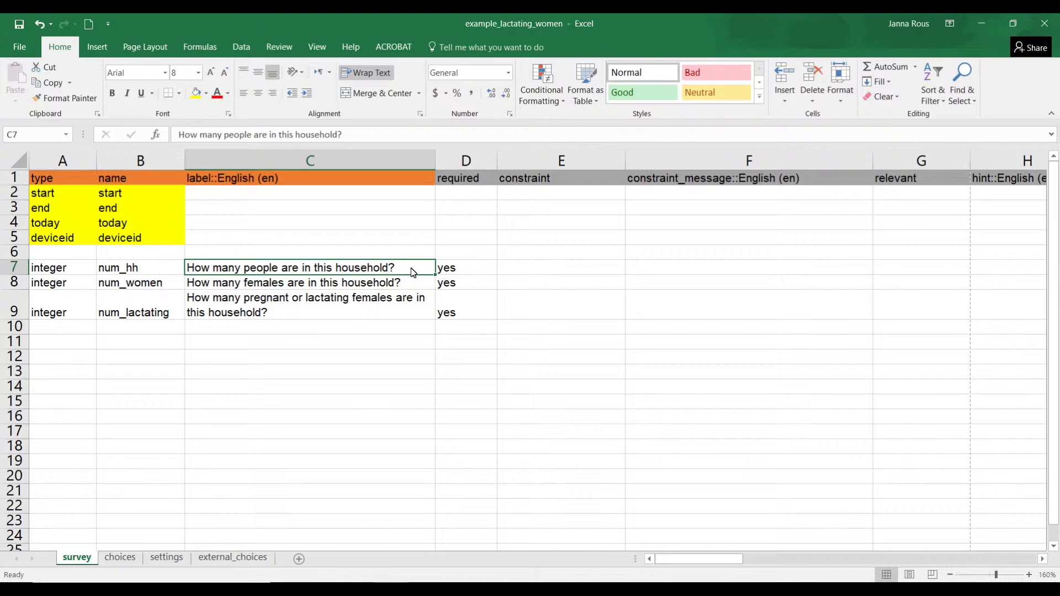
left_click(406, 286)
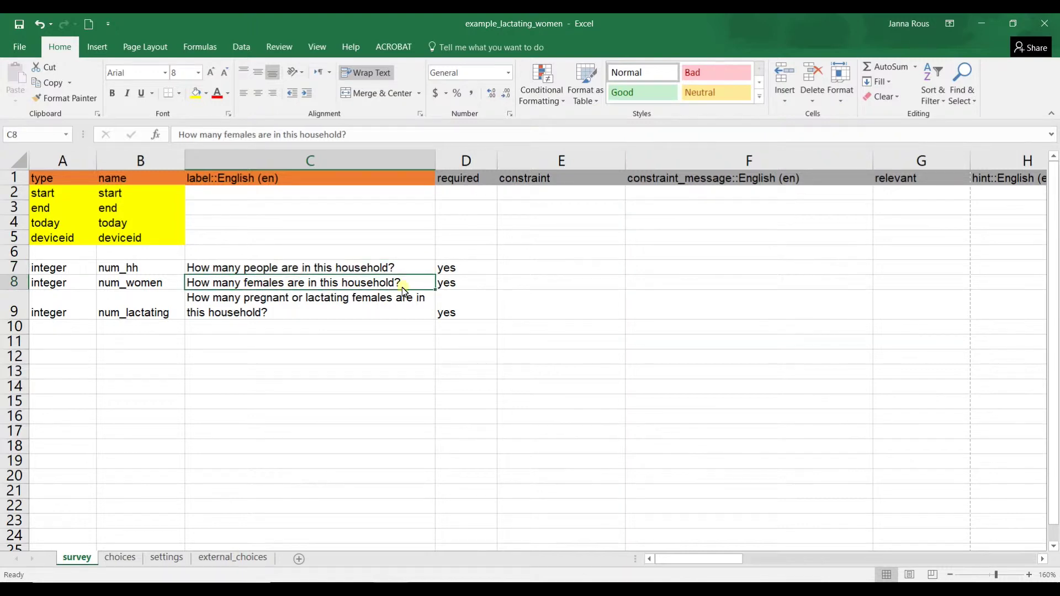
left_click(413, 318)
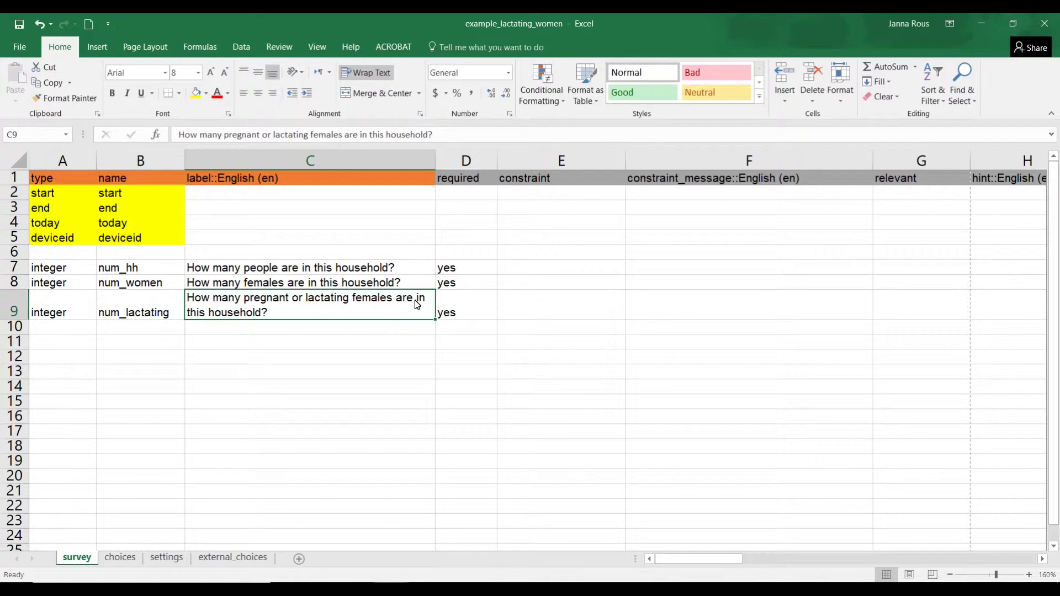
left_click_drag(72, 271, 68, 310)
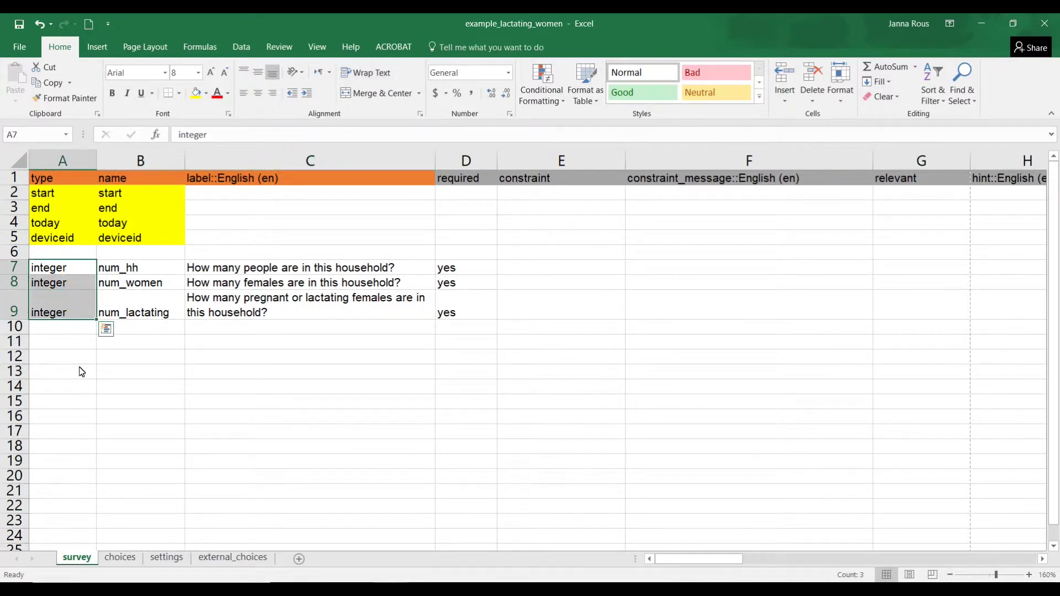
left_click_drag(136, 270, 144, 309)
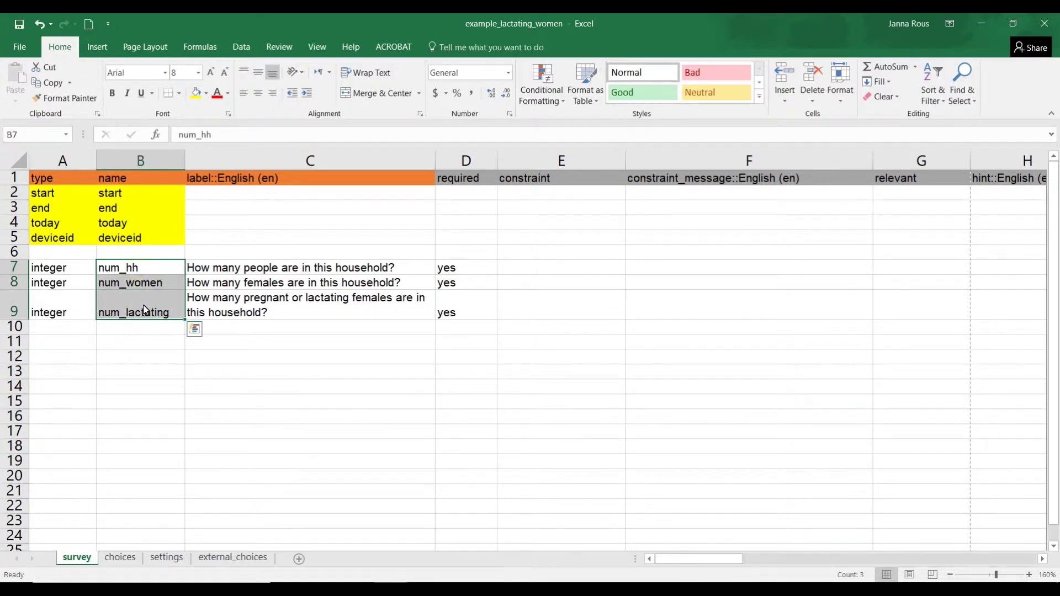
left_click(165, 273)
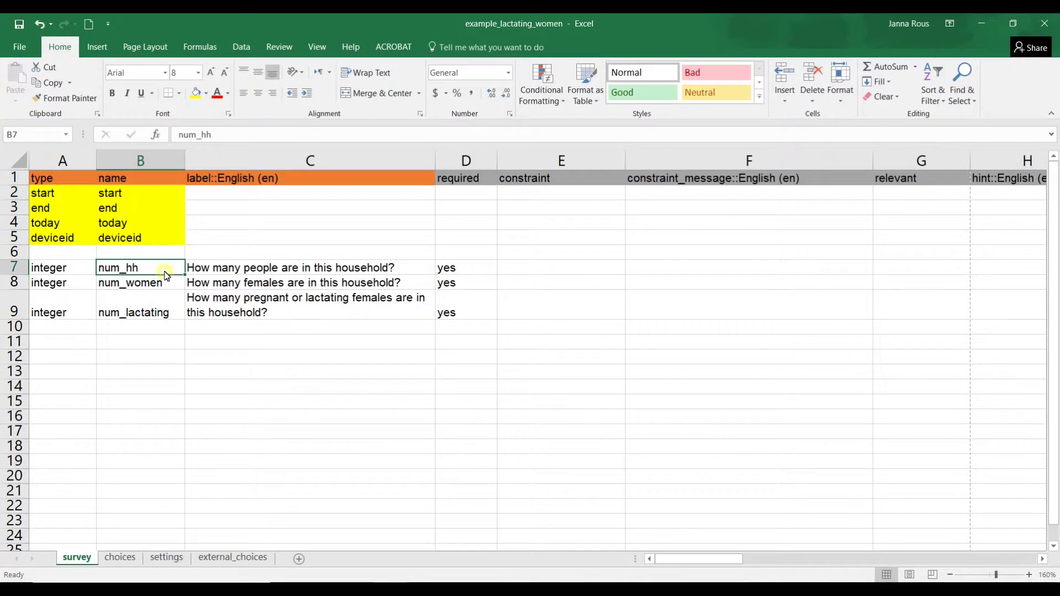
left_click(163, 313)
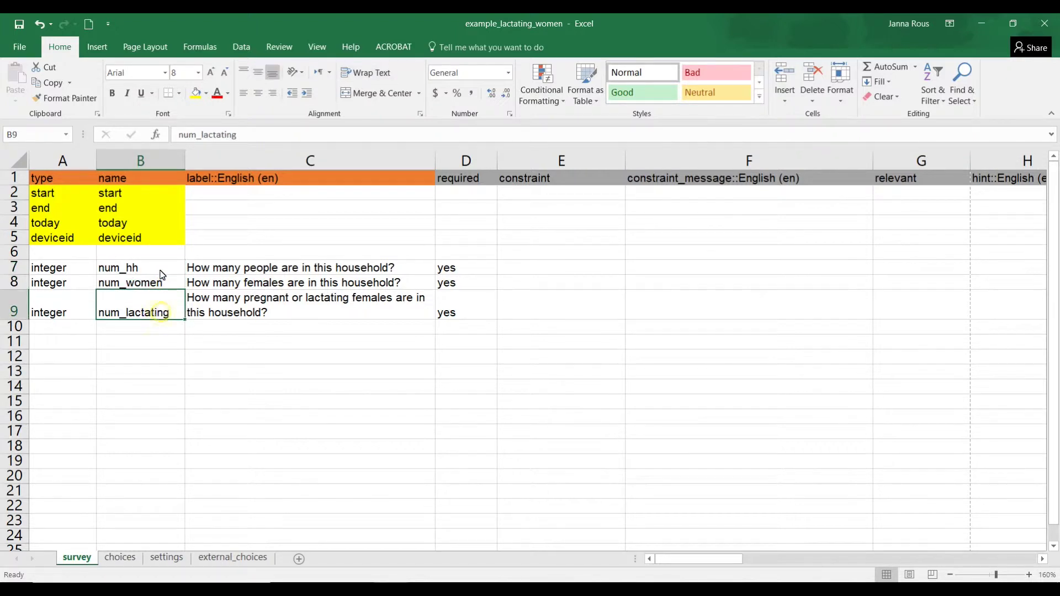
left_click_drag(164, 272, 162, 306)
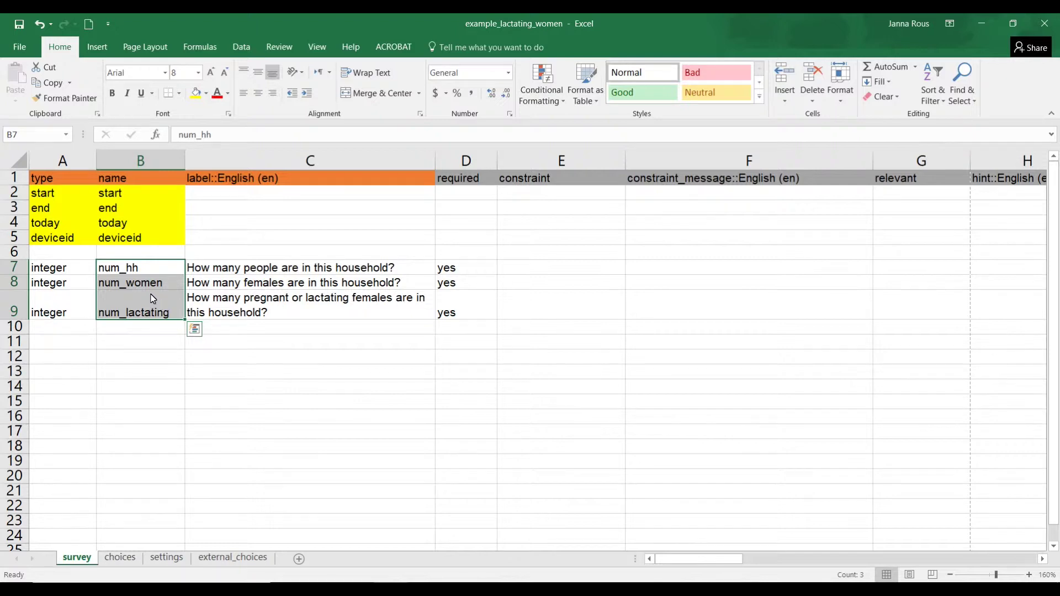
left_click_drag(136, 267, 143, 301)
Check the required values of the three household questions
left_click_drag(465, 276, 467, 313)
left_click(475, 161)
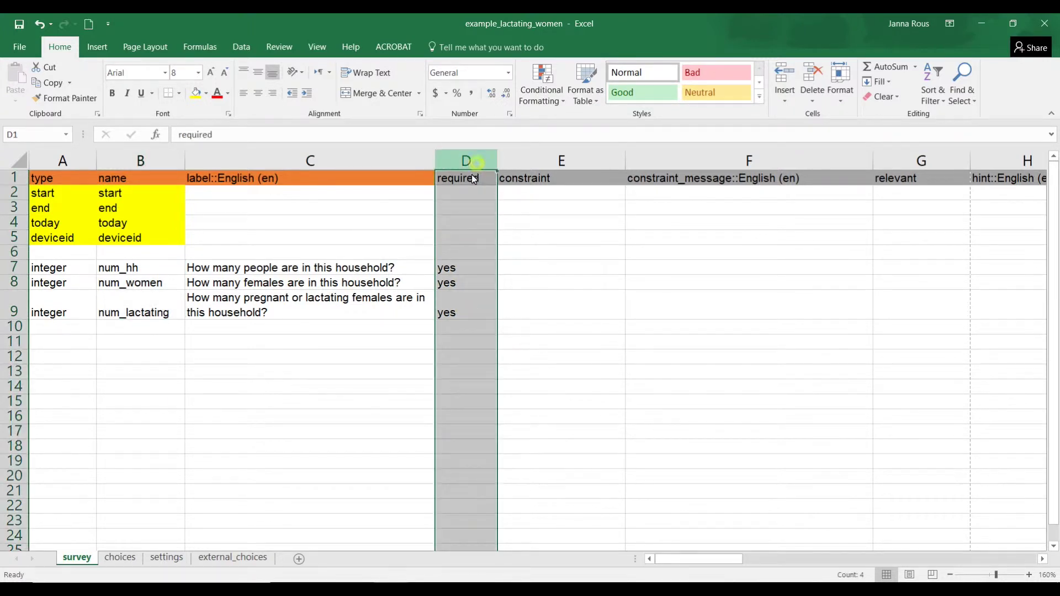
left_click(462, 266)
left_click(462, 281)
left_click(463, 318)
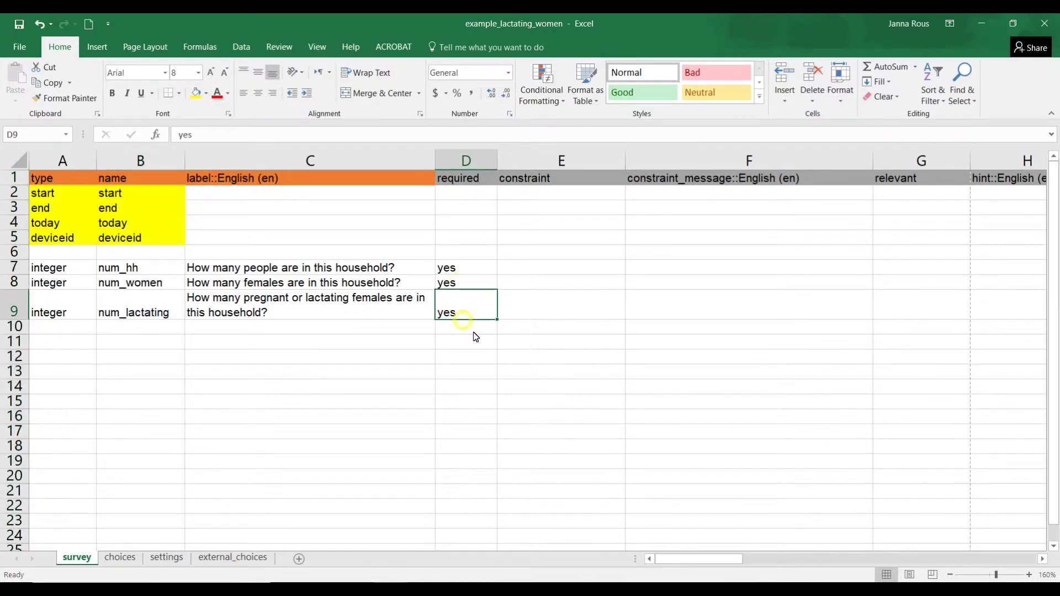
Enter the constraint .>0 in num_hh's empty constraint cell
left_click(529, 269)
left_click(537, 165)
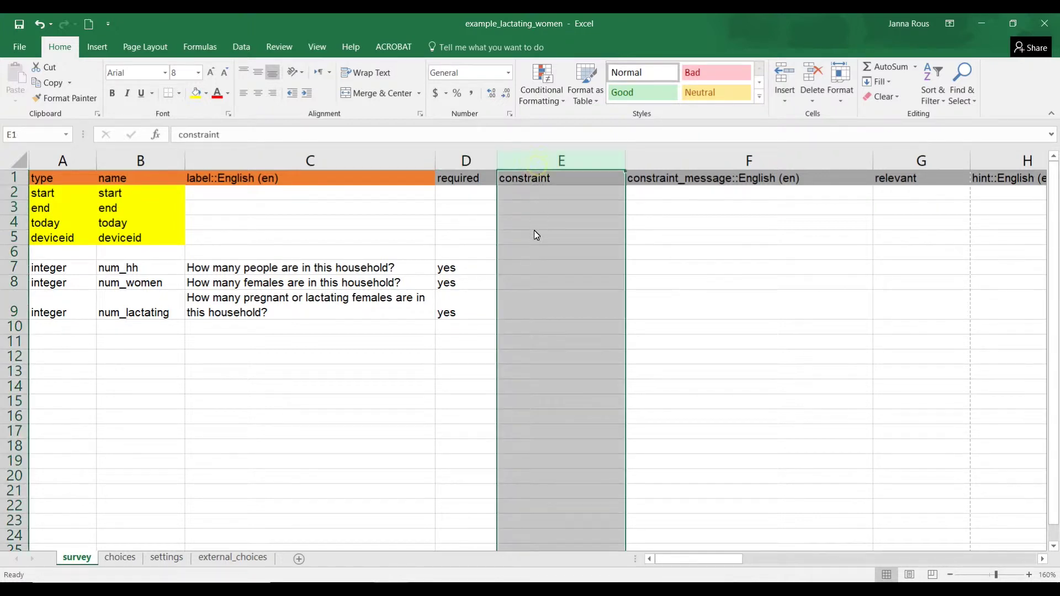
left_click(529, 272)
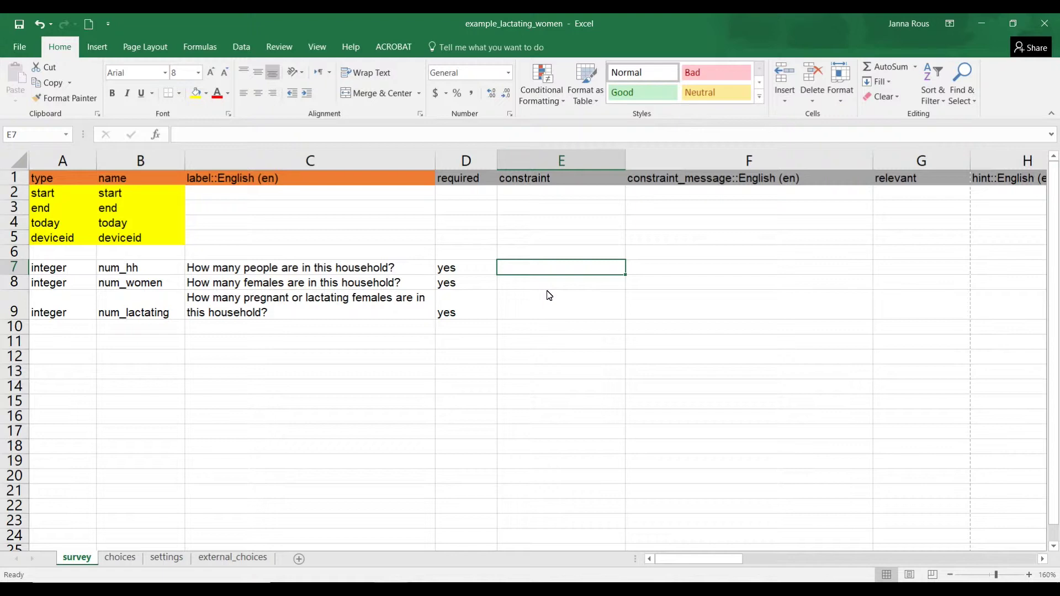
type(".")
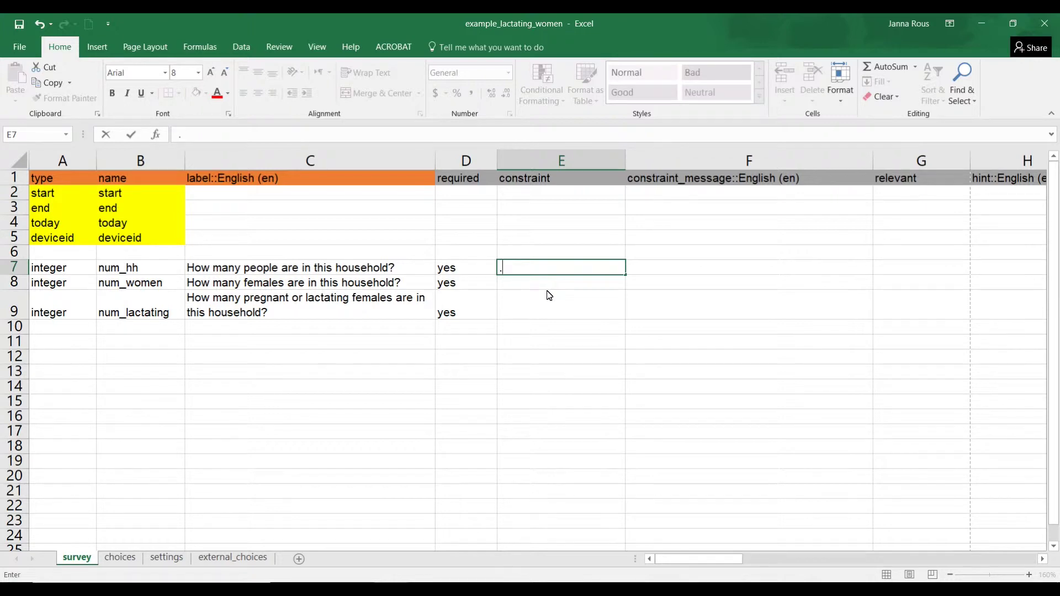
type(">0")
key("Tab")
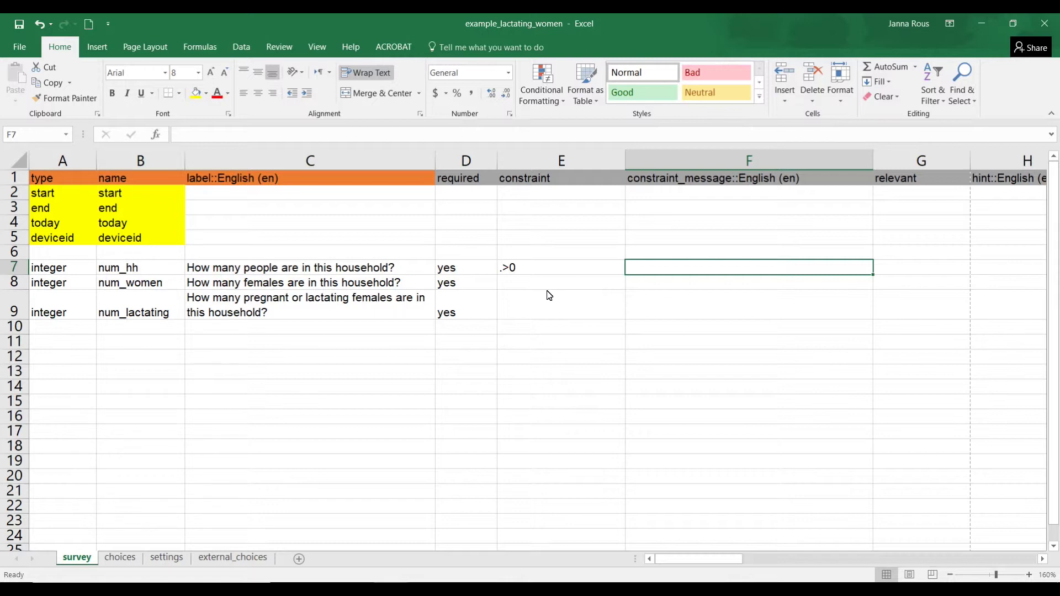
Type 'Number of people must be greater than 0.' in num_hh's constraint message cell
left_click(693, 159)
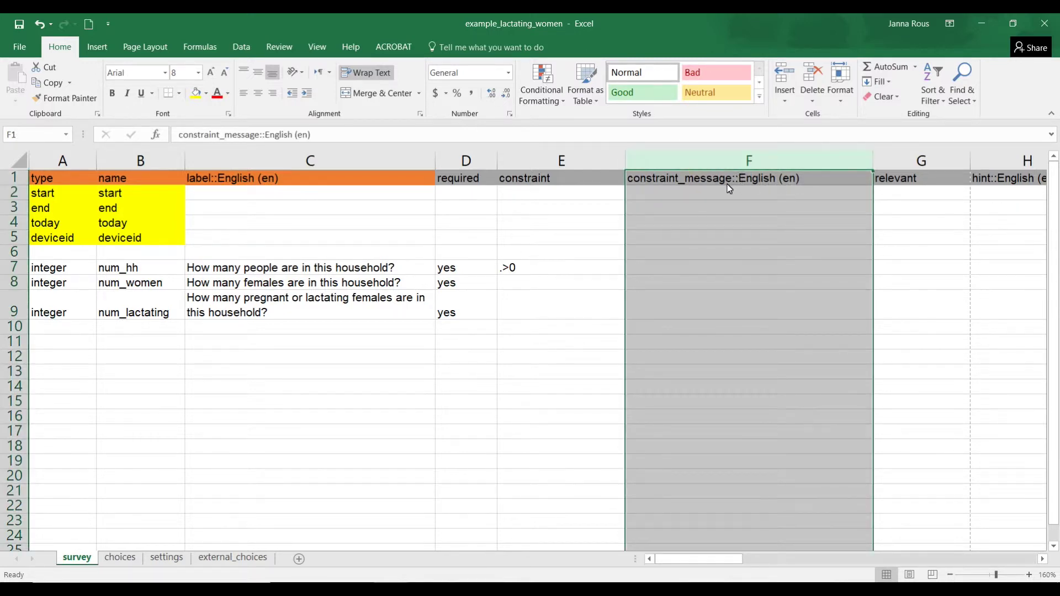
left_click(653, 271)
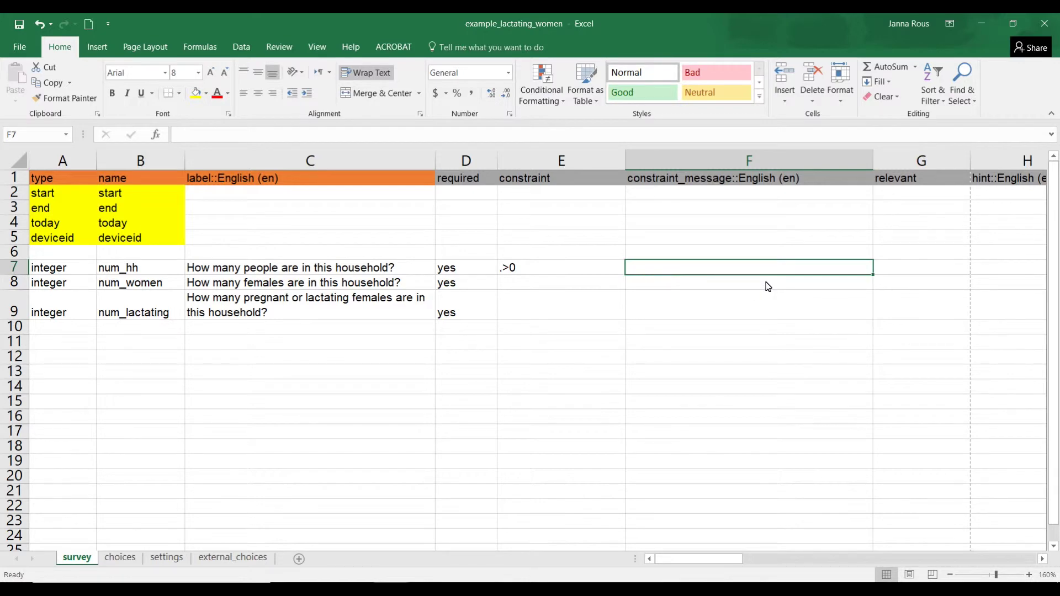
type("Number of people must be greater than 0.")
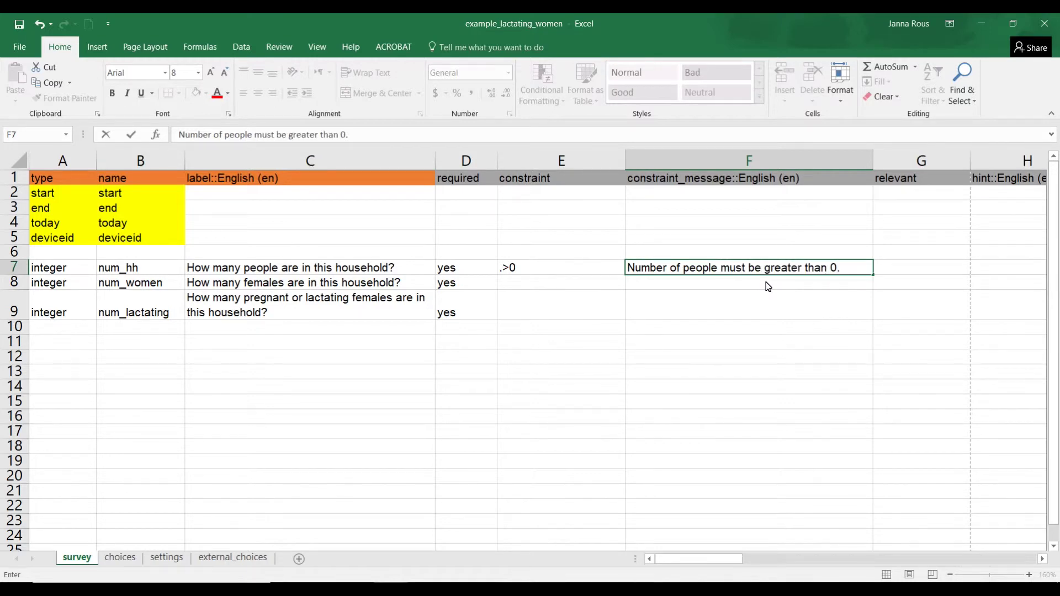
Enter .>=0 in num_women's constraint cell, confirming num_hh's message first
left_click(351, 286)
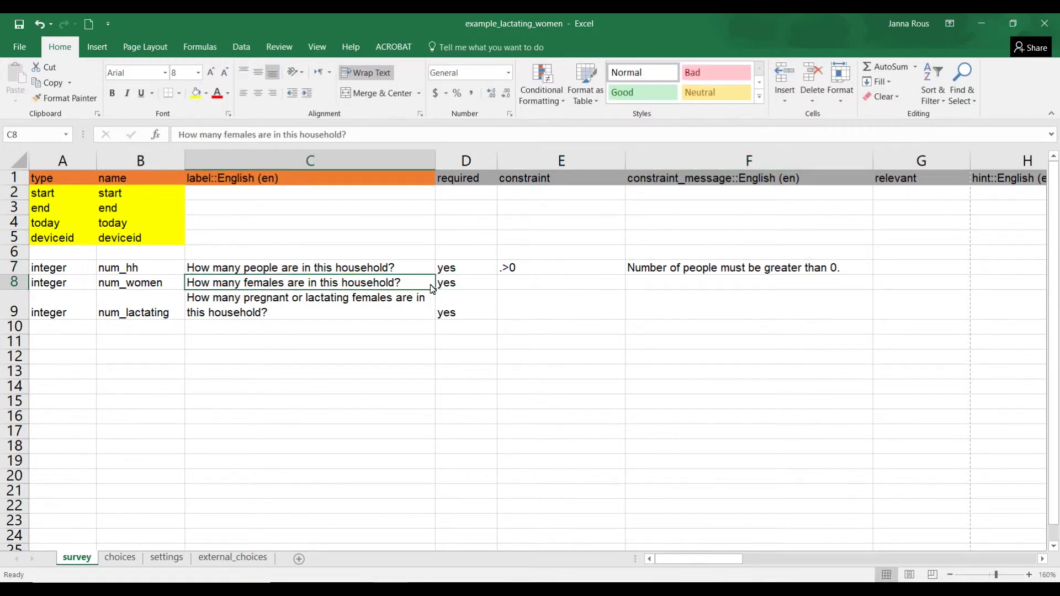
left_click(519, 283)
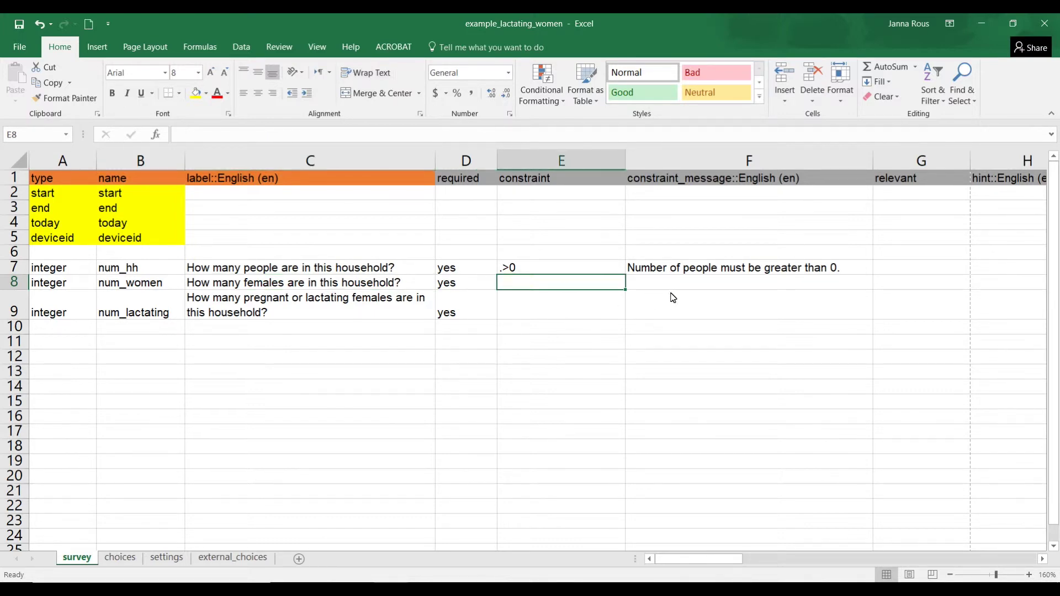
type(".")
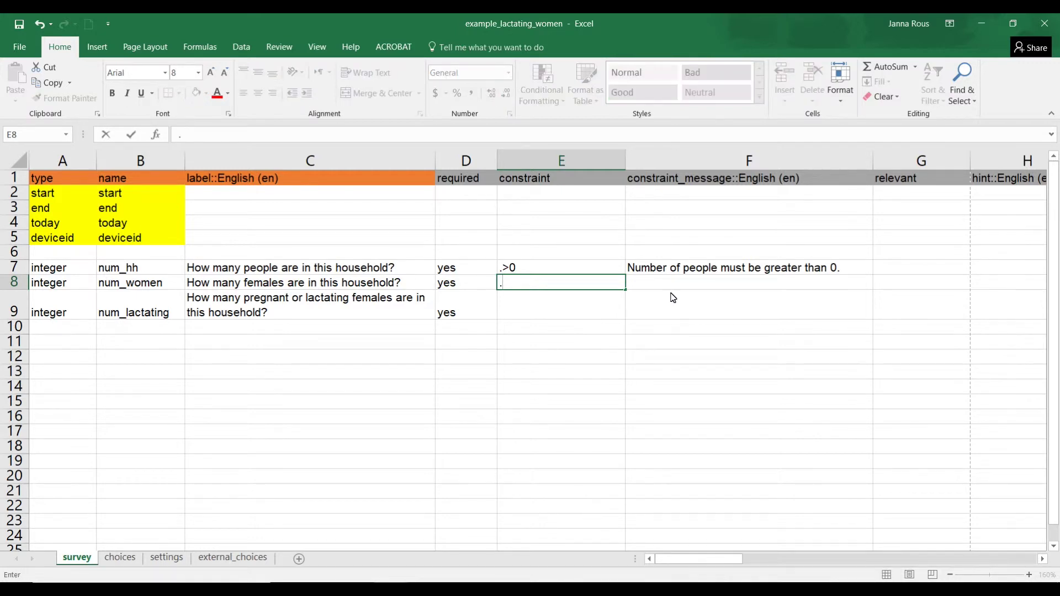
type(">=0")
key("Return")
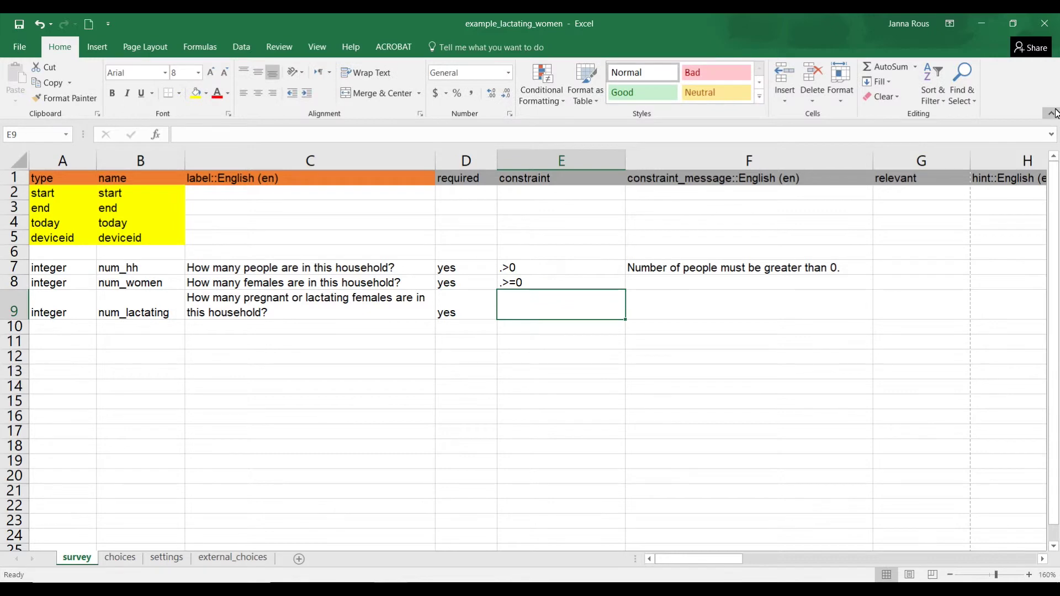
Copy num_hh's constraint message down into num_women's row with the fill handle
left_click(635, 283)
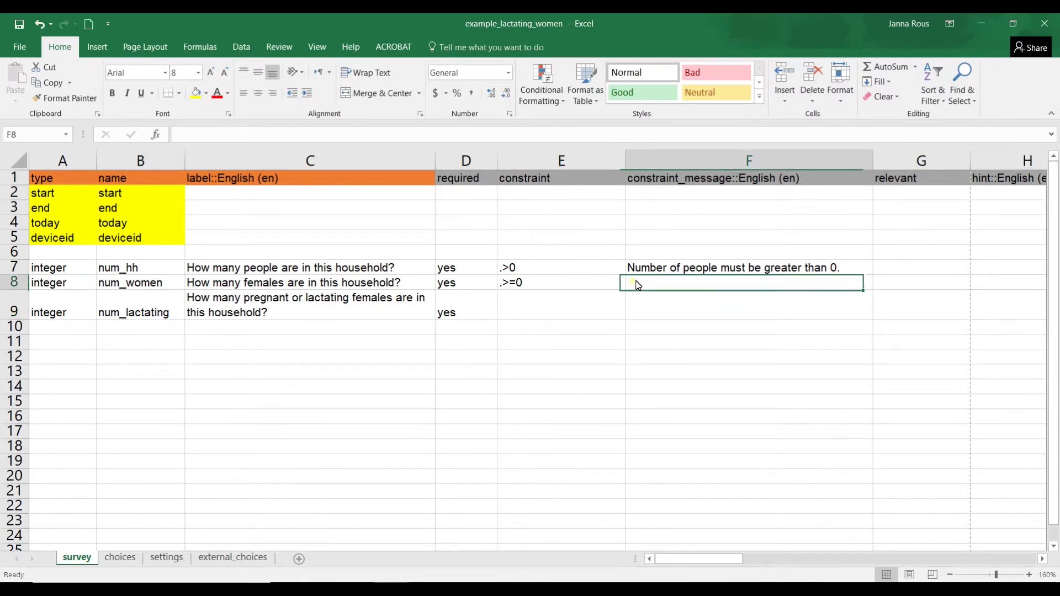
left_click(724, 268)
left_click_drag(873, 275, 685, 286)
left_click(698, 285)
Edit the copied text to read 'Number of women must be greater or equal to 0.'
double_click(697, 286)
type("women must be greater than 0.")
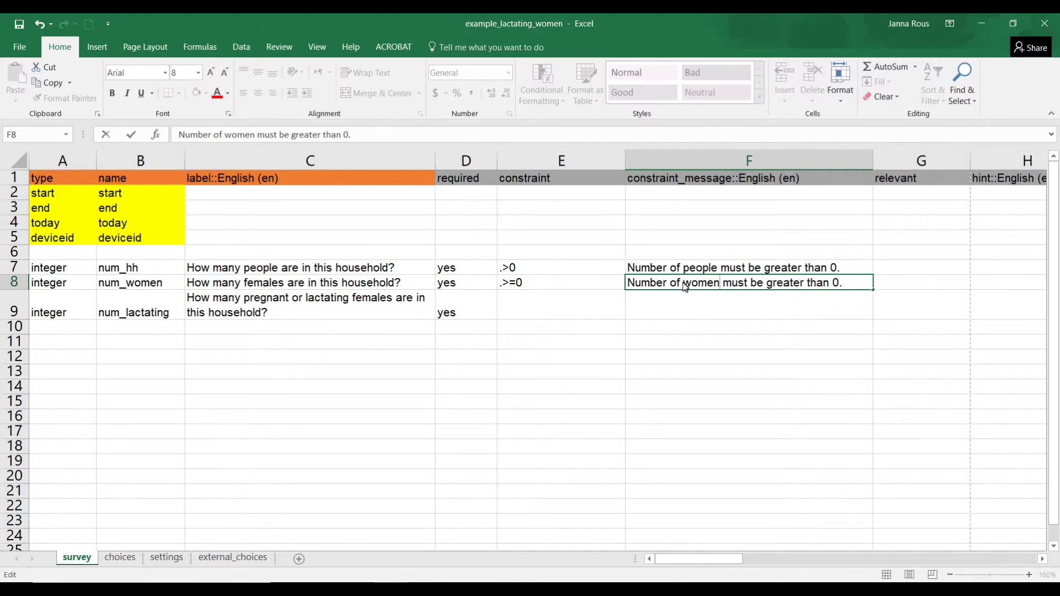
left_click(819, 284)
type("or equal to")
key("Delete")
key("Delete")
key("Delete")
key("Delete")
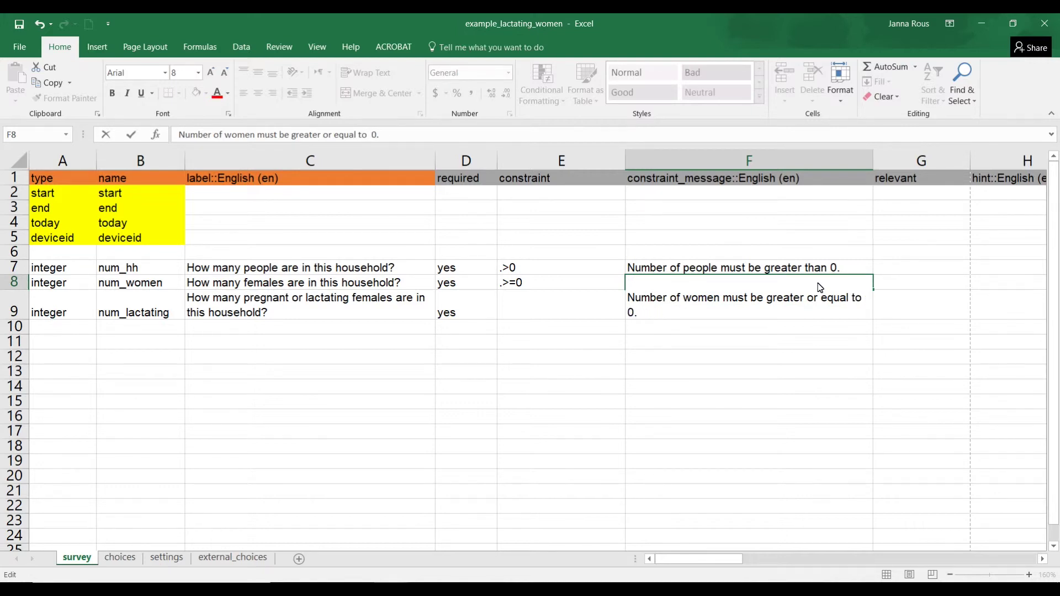
key("Delete")
key("Return")
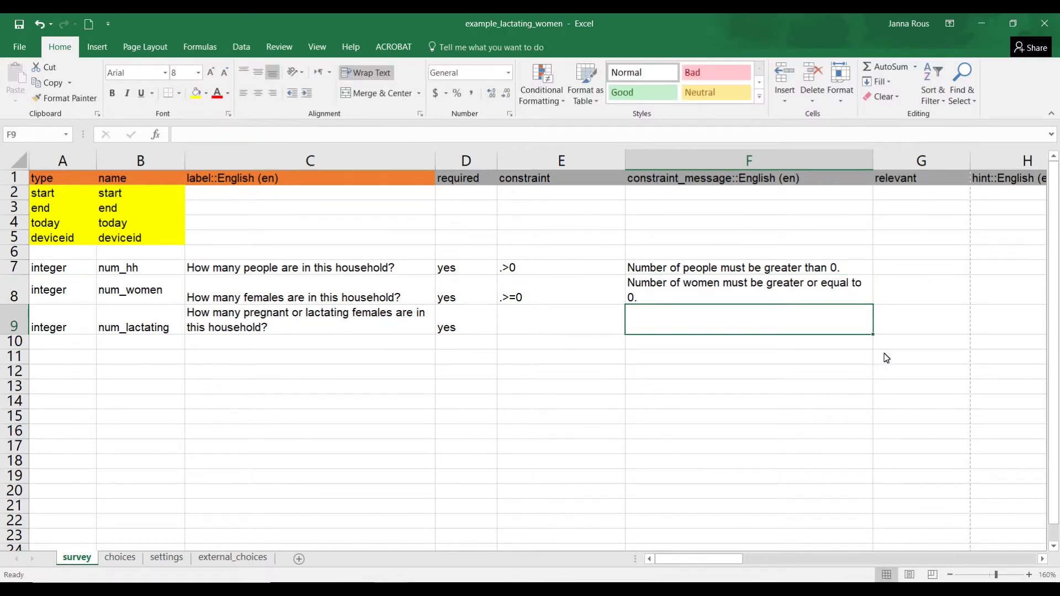
Change num_hh's constraint from .>0 to .>3
left_click(521, 273)
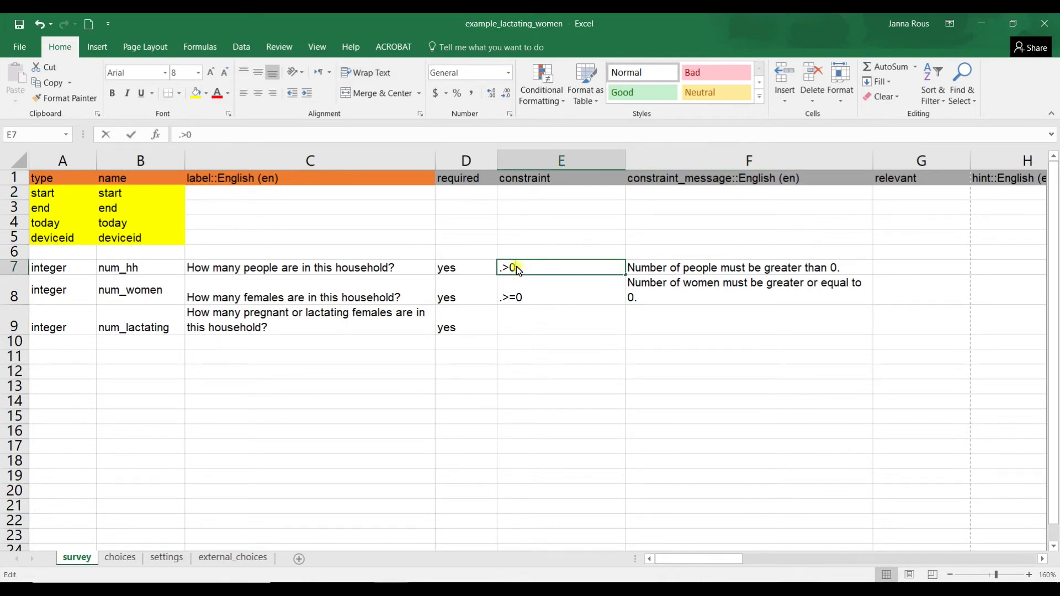
double_click(519, 271)
double_click(519, 271)
type("3")
Update num_hh's message in the formula bar to 'Number of people must be greater than 3.'
left_click(671, 272)
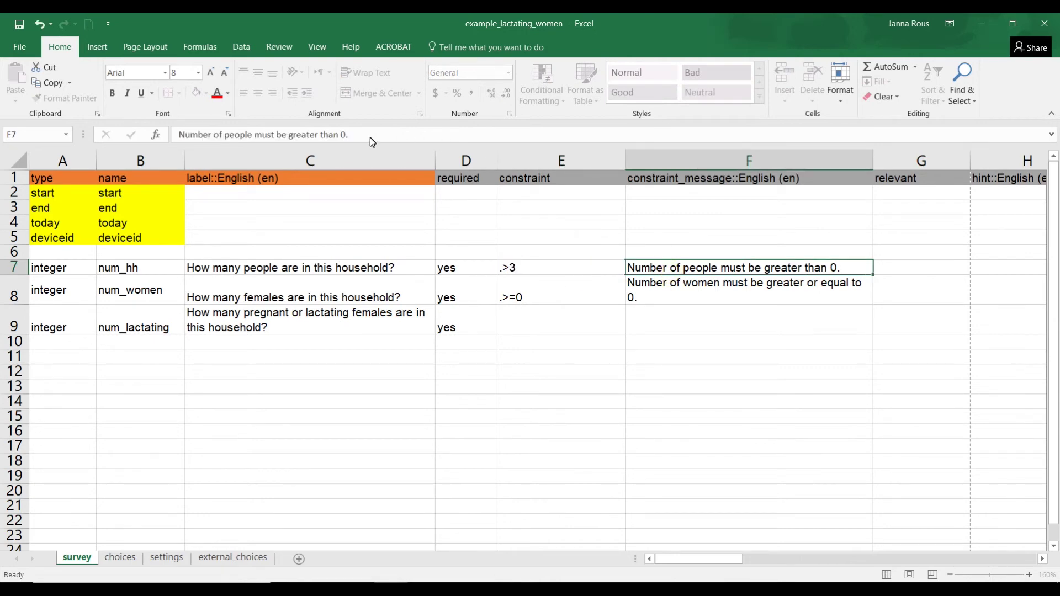
left_click(346, 134)
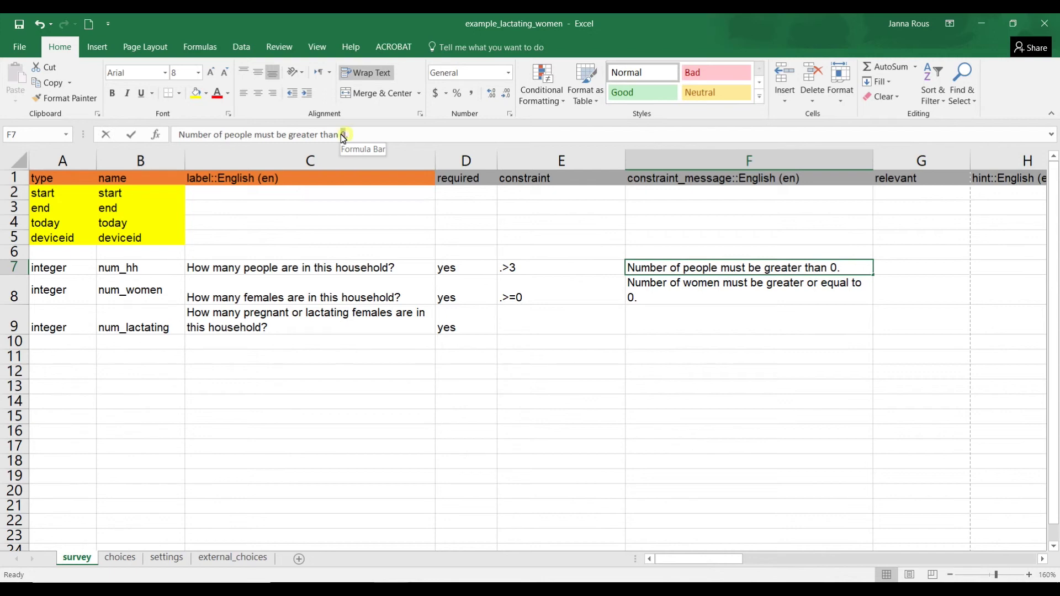
key("BackSpace")
type("3")
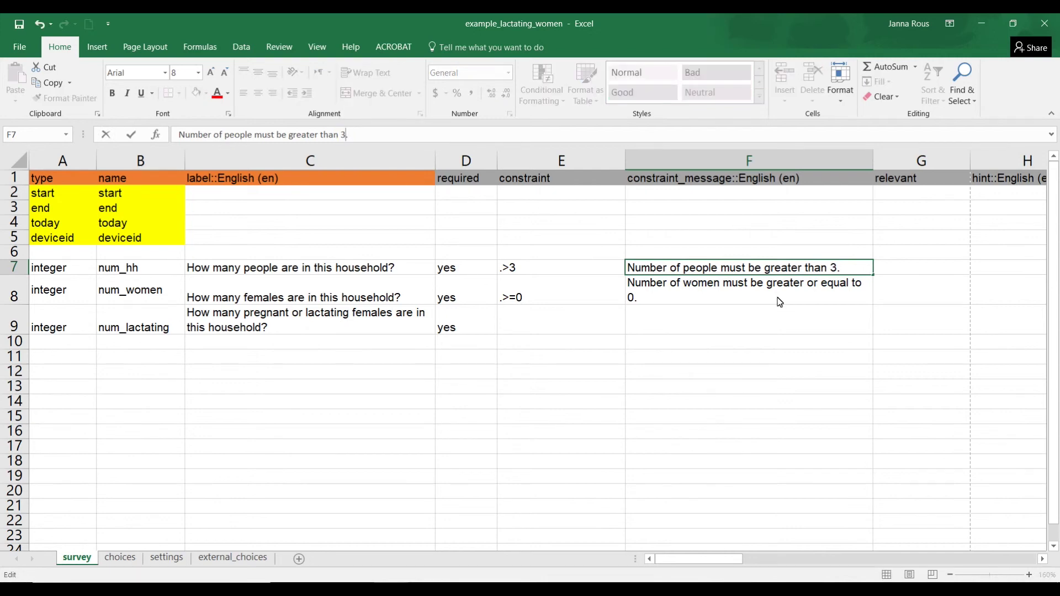
left_click(858, 292)
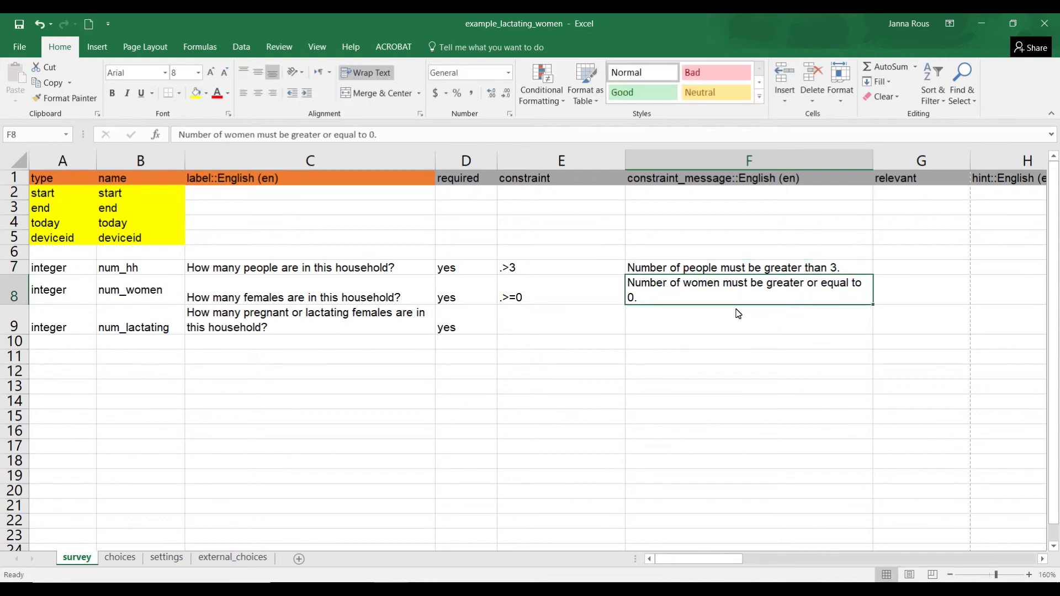